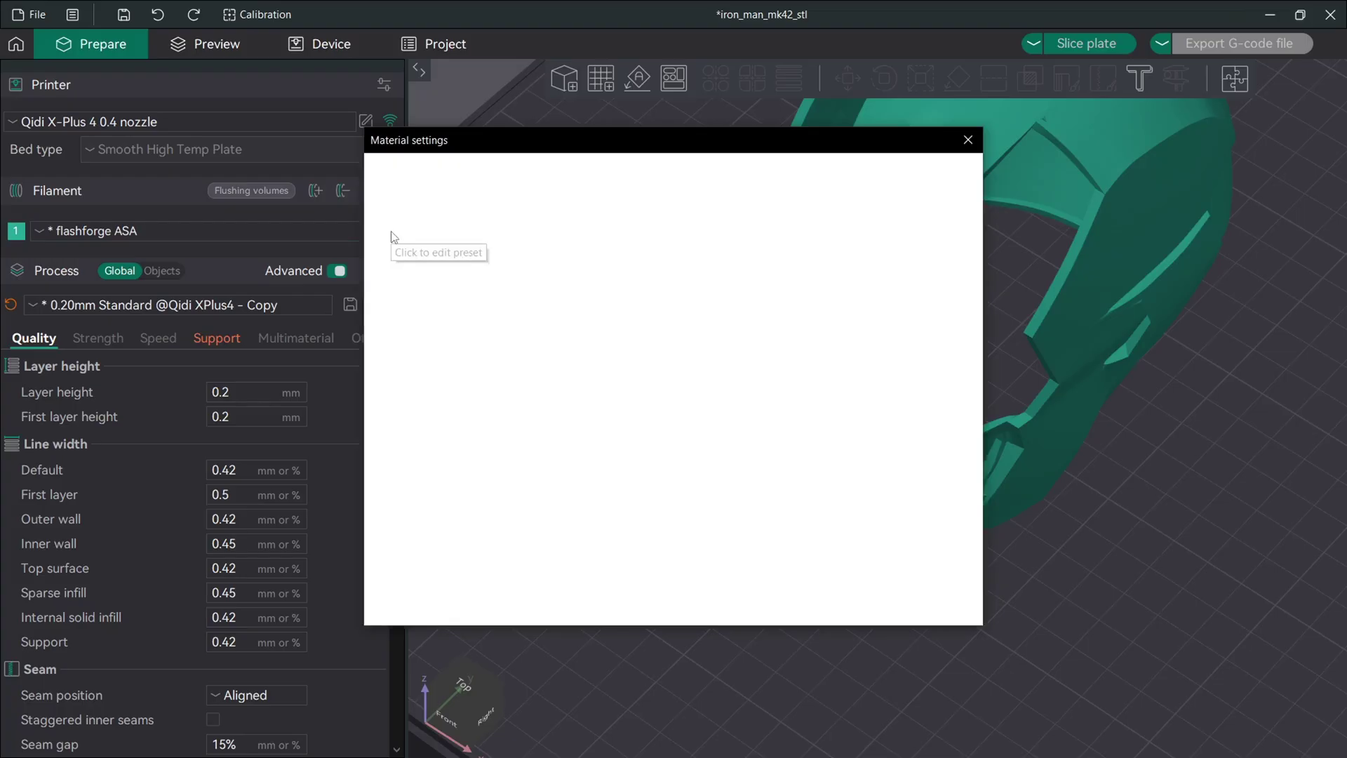
# Step: Open the cooling settings of the flashforge ASA filament preset
pyautogui.click(470, 207)
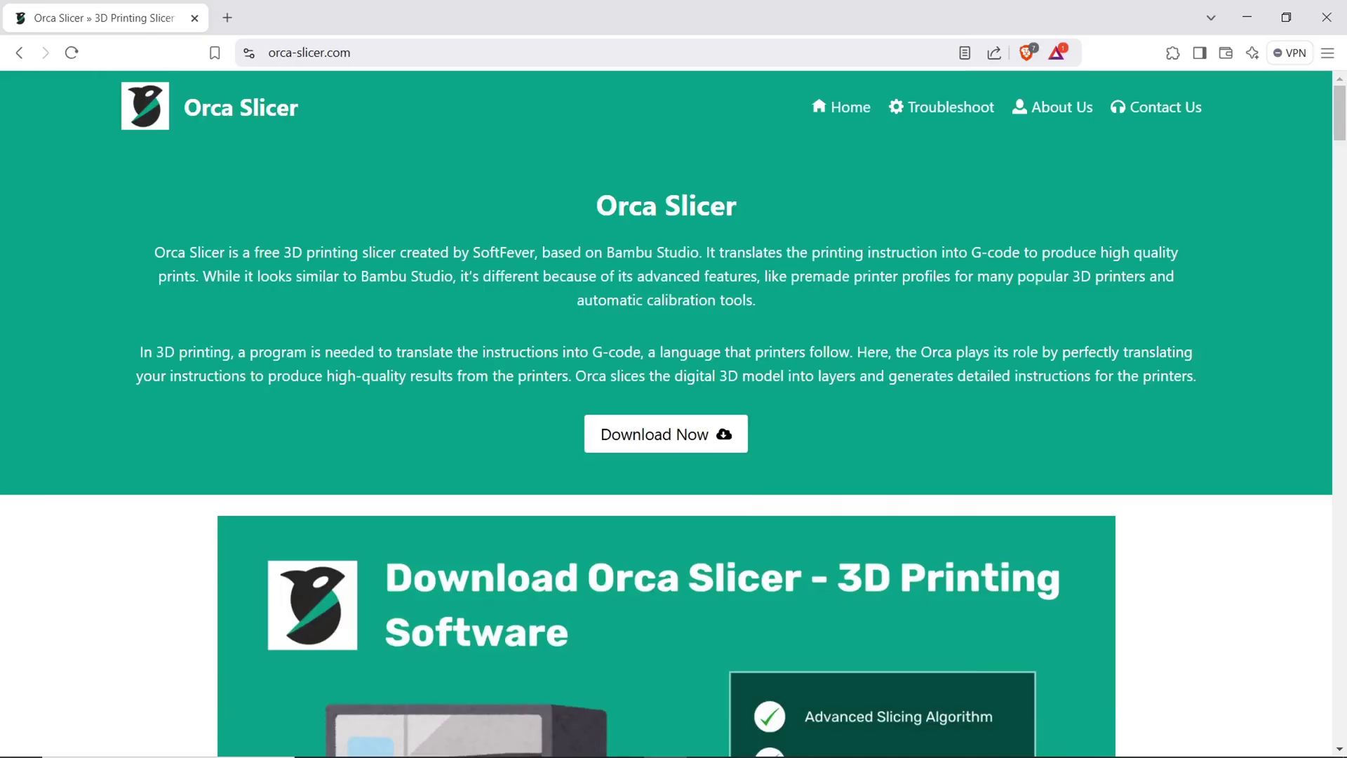
# Step: Look through the Orca Slicer website's key features, download options and installation guide in the browser
pyautogui.scroll(-5, 666, 414)
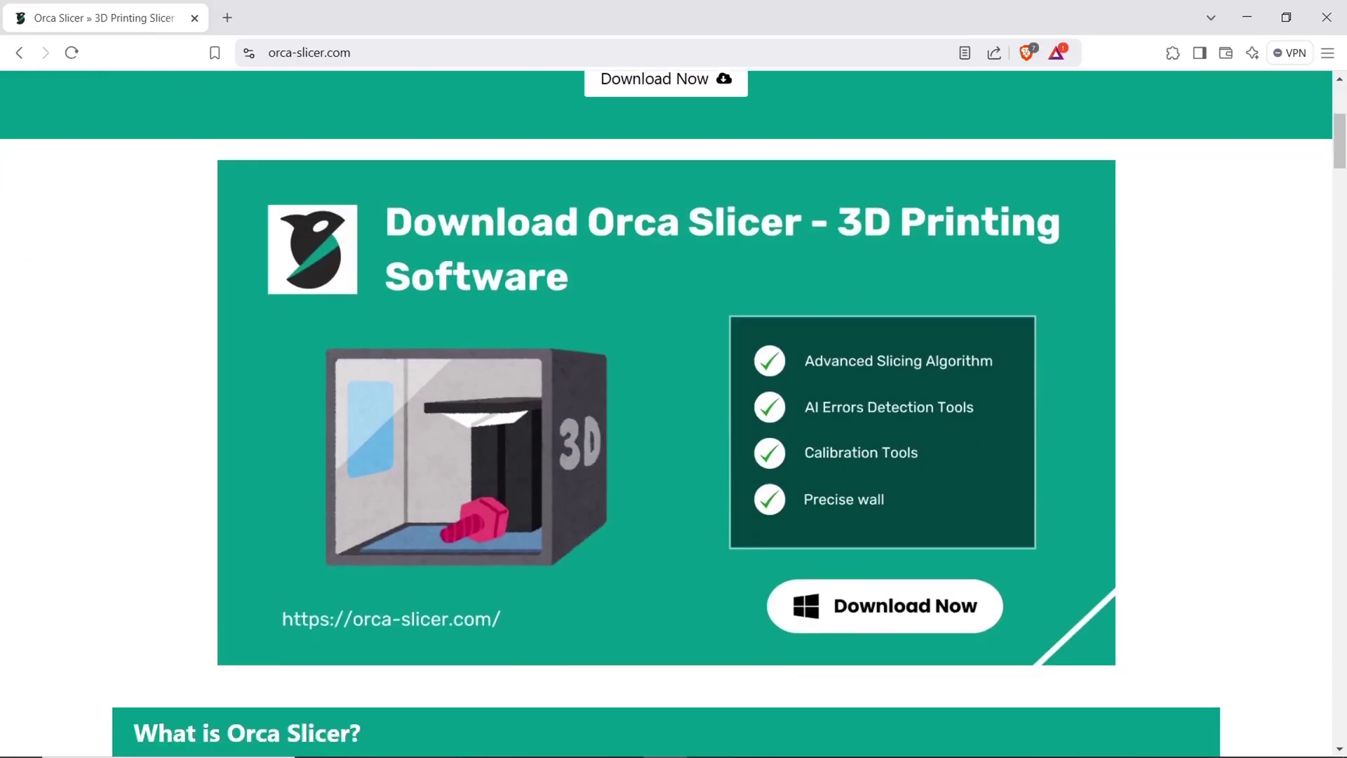
pyautogui.scroll(-10, 666, 414)
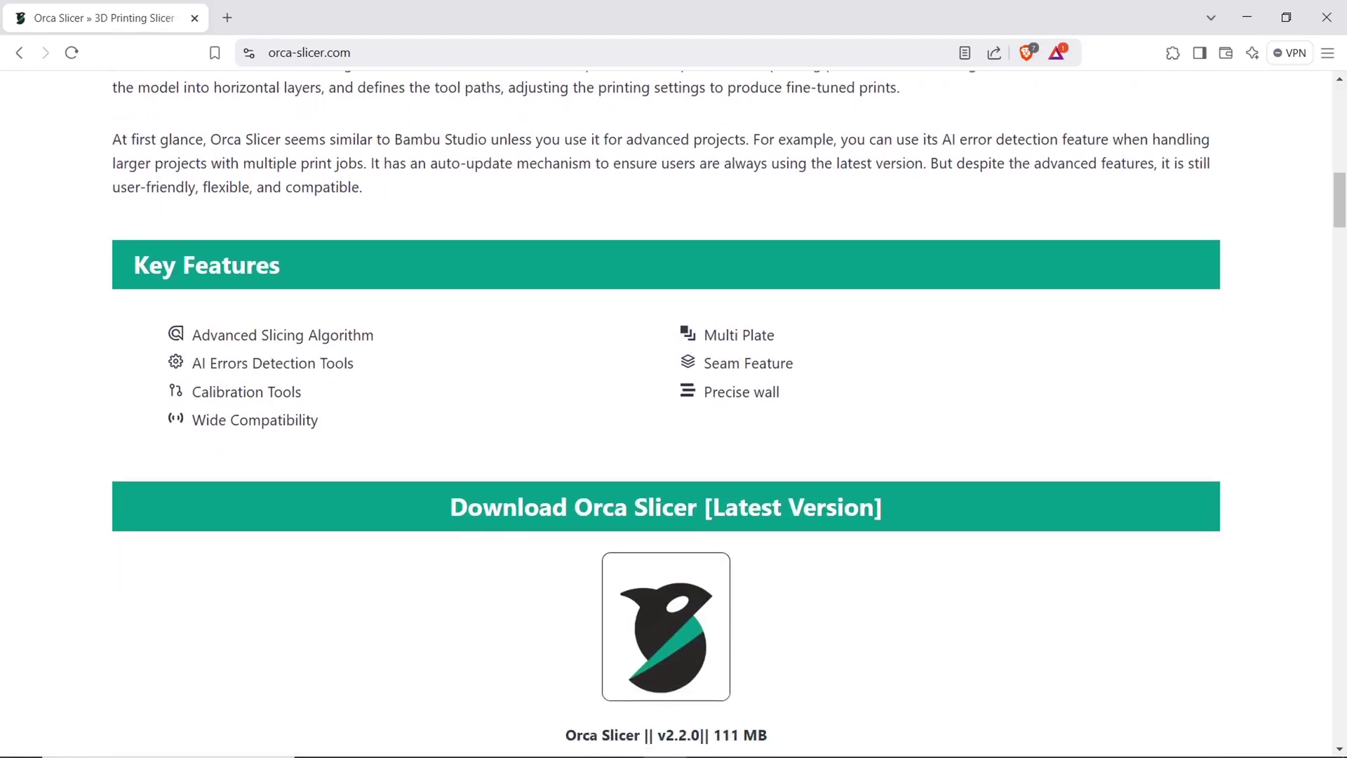
pyautogui.scroll(-10, 667, 414)
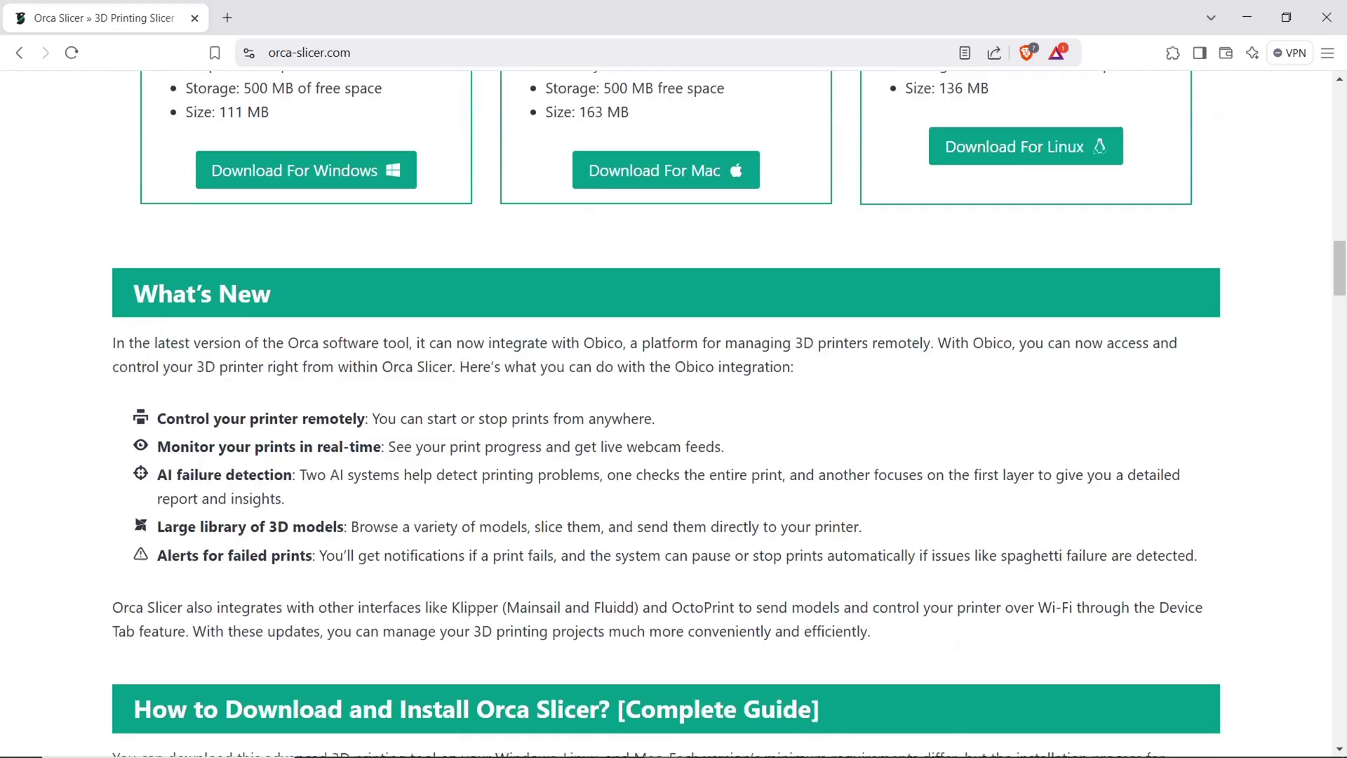
pyautogui.scroll(-10, 666, 413)
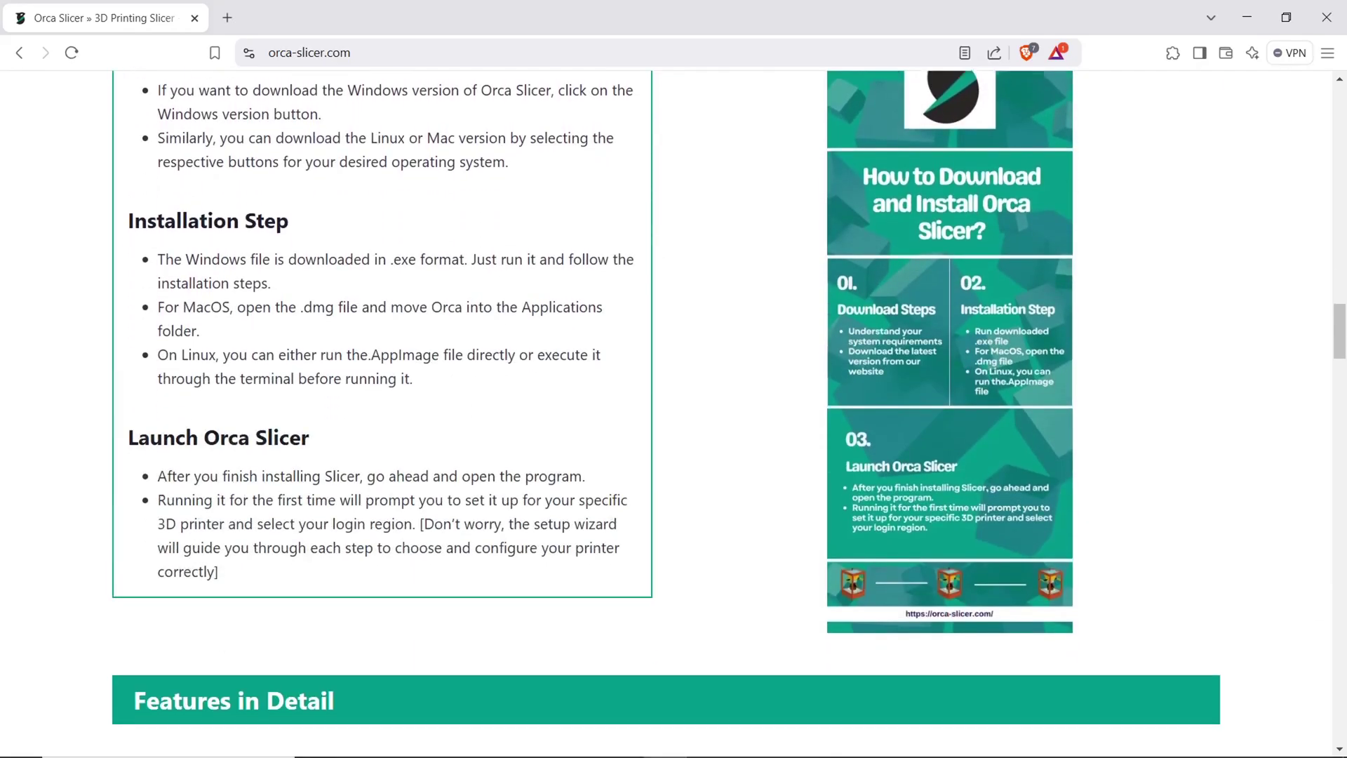
pyautogui.scroll(-4, 667, 414)
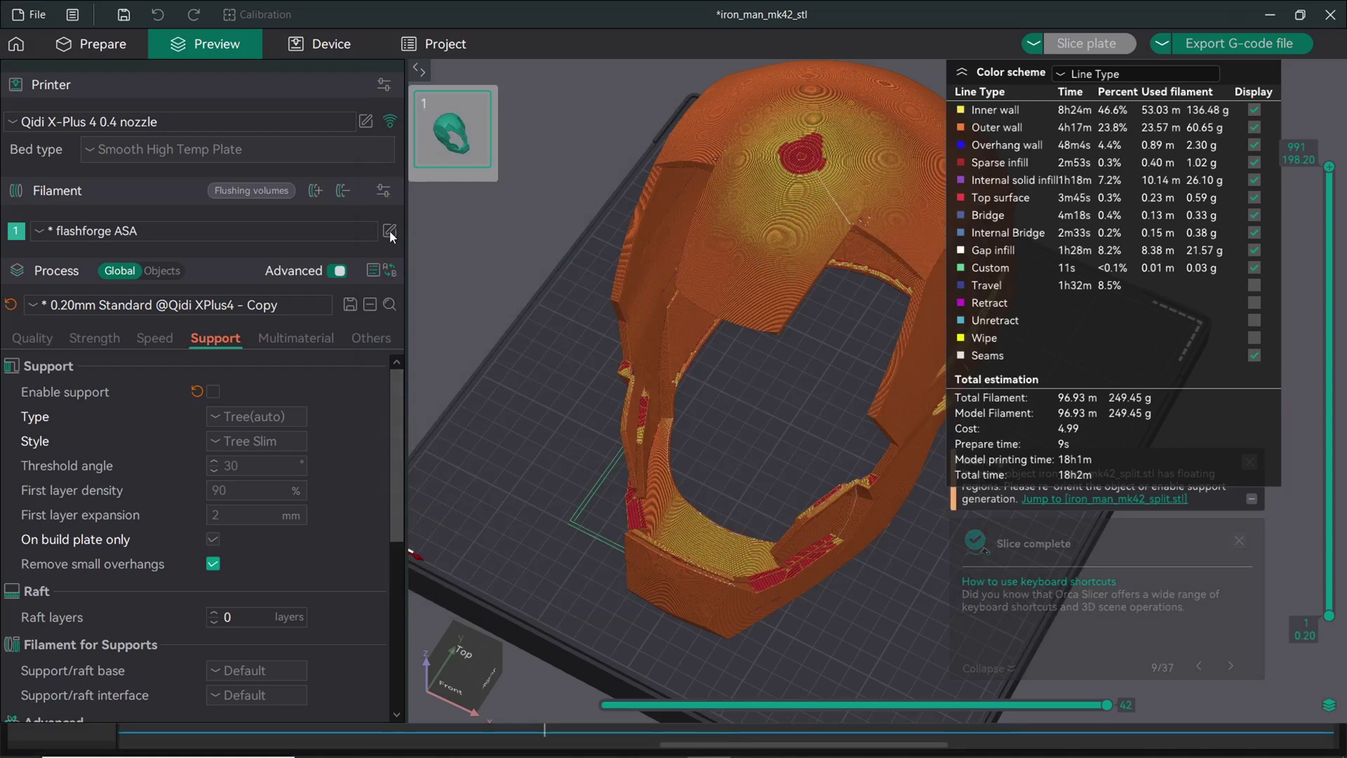
# Step: Open the flashforge ASA material settings in Orca Slicer and examine the chamber temperature and first-layer bed temperature
pyautogui.click(389, 232)
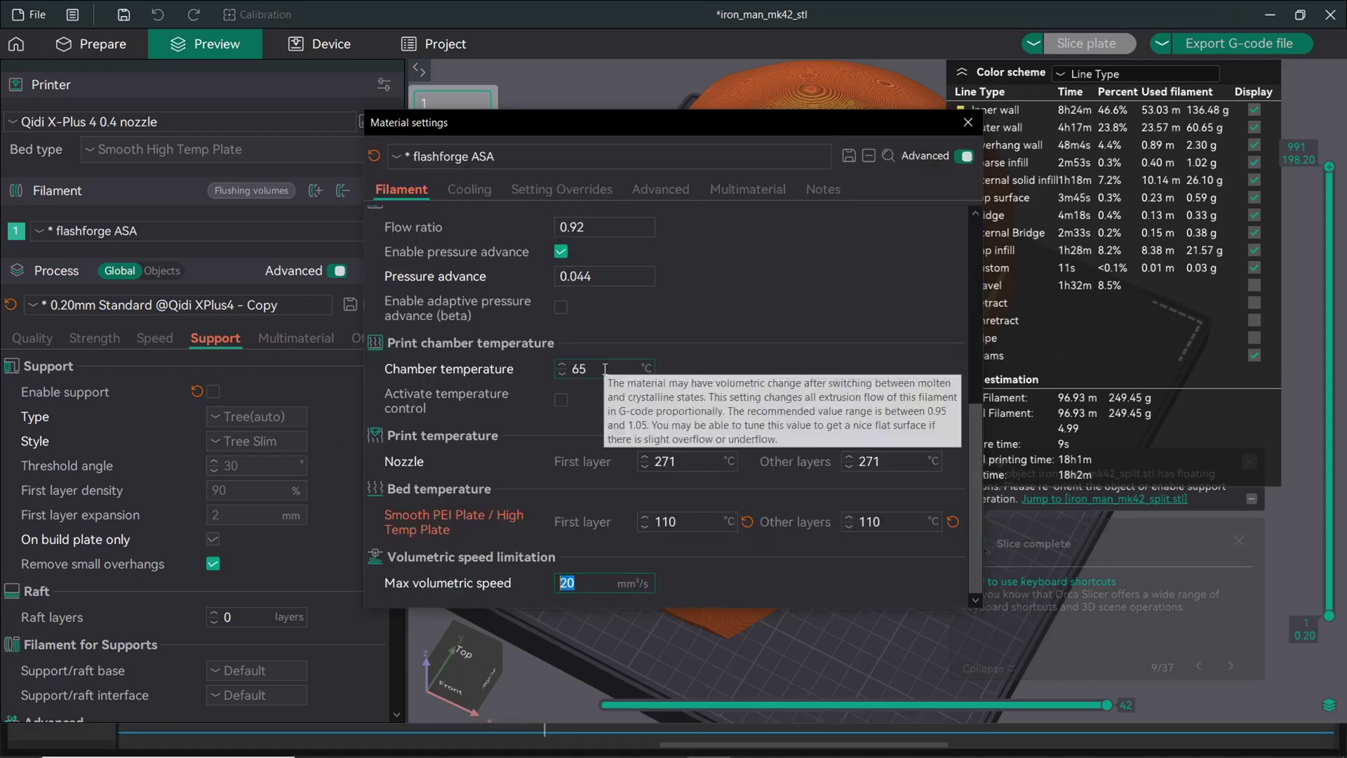
pyautogui.click(596, 369)
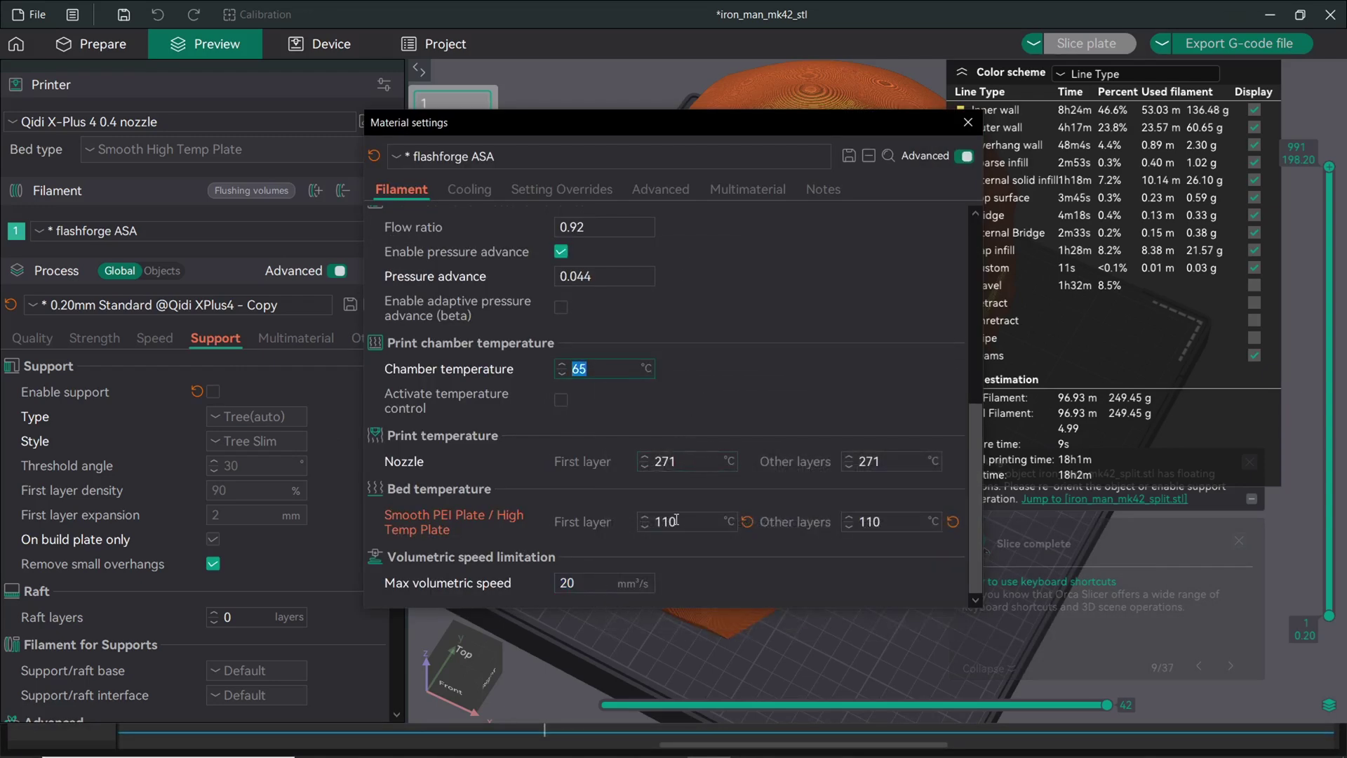
pyautogui.click(687, 519)
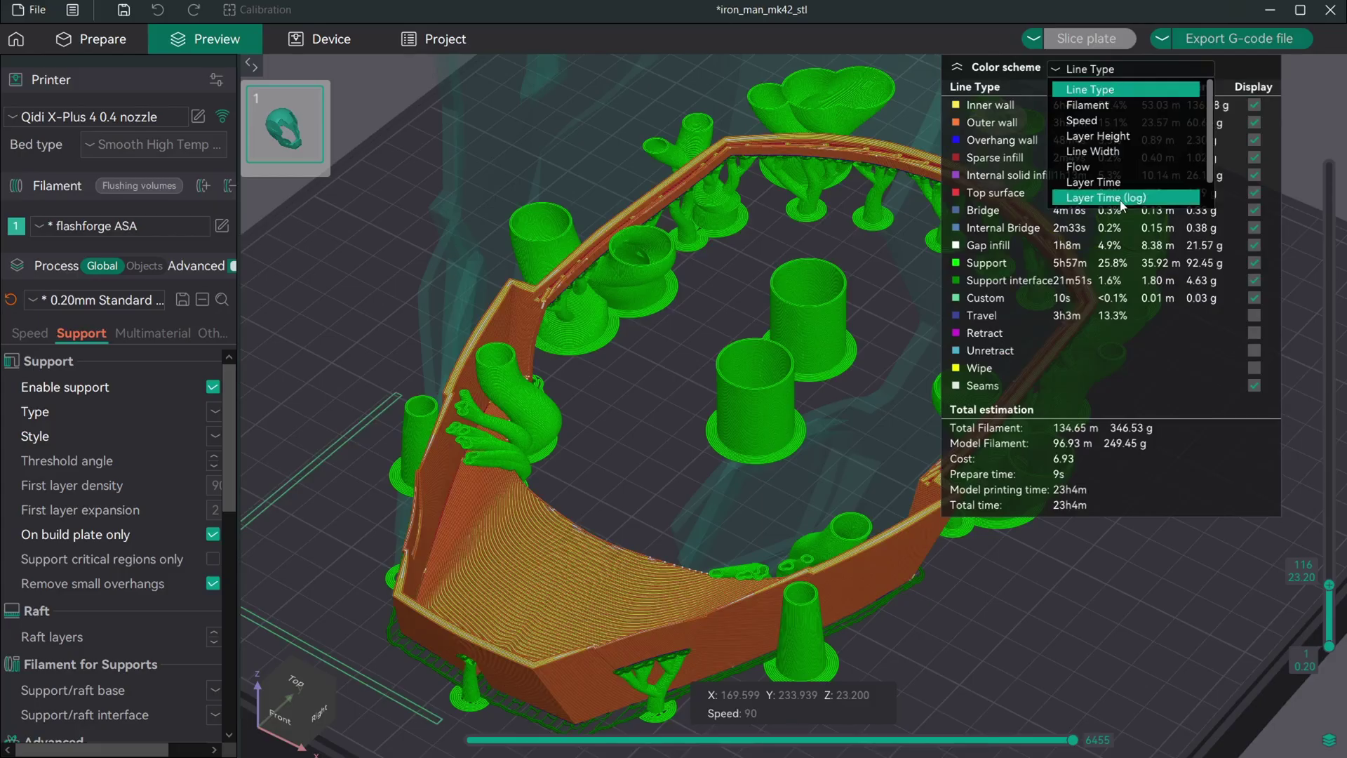
# Step: Color the sliced preview by Layer Time (log) and step back through the moves of layer 116
pyautogui.click(1120, 198)
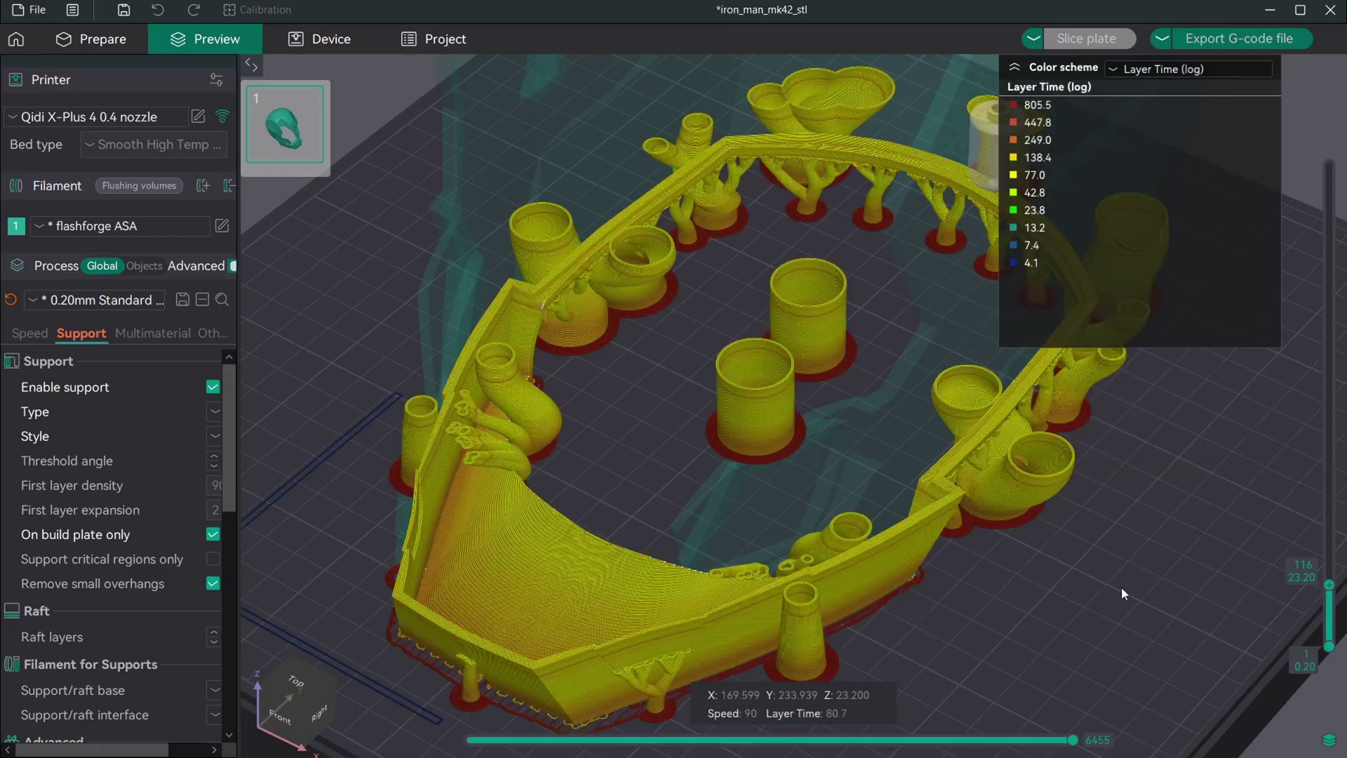
pyautogui.moveTo(1071, 741); pyautogui.dragTo(1029, 747)
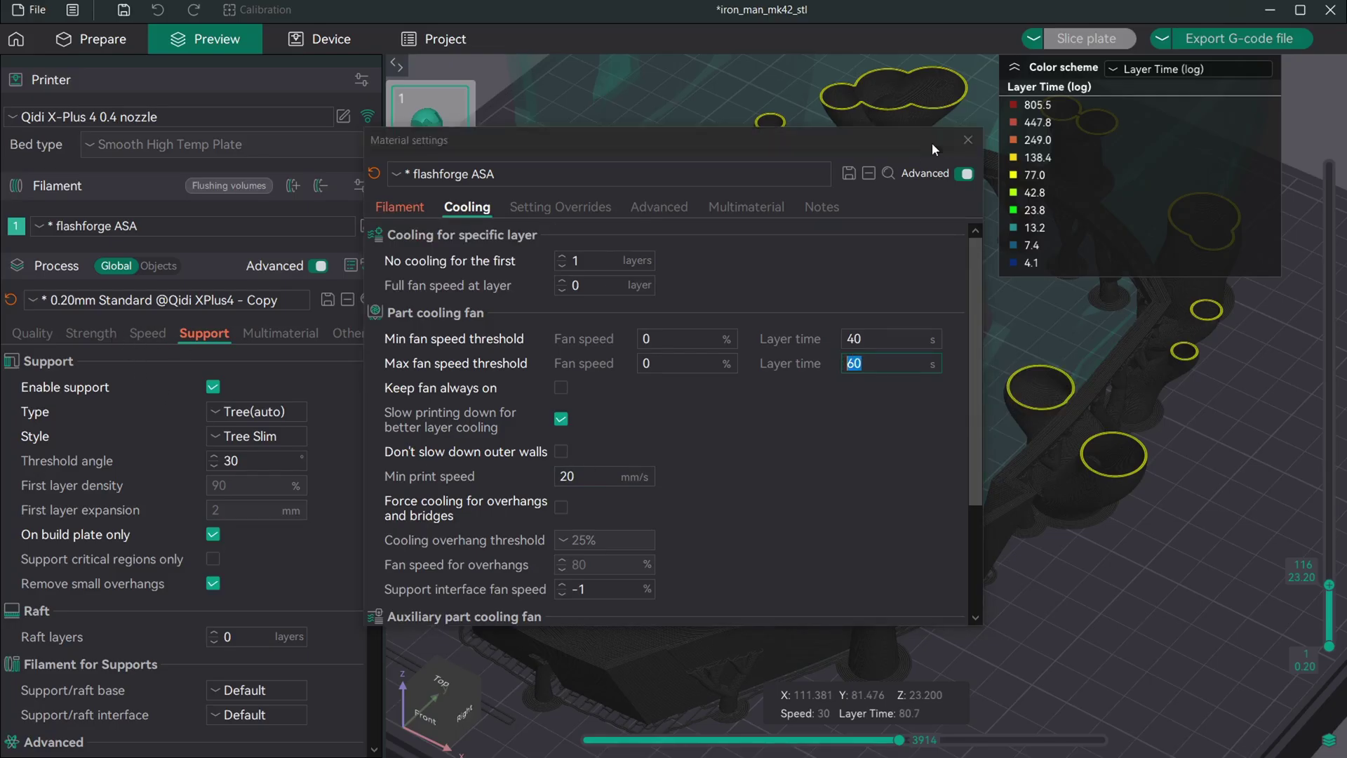
# Step: Close the material settings and show the process speed settings for the other layers
pyautogui.click(972, 144)
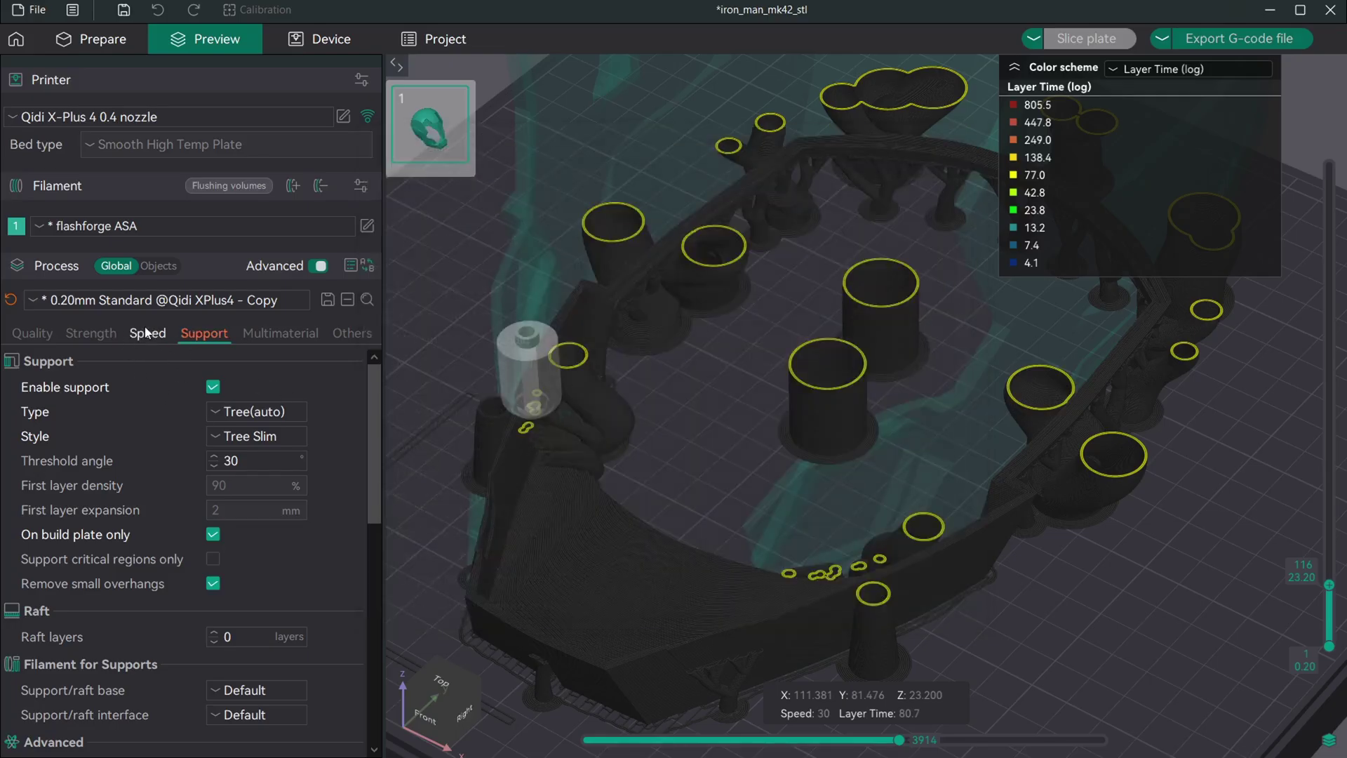
pyautogui.click(147, 332)
pyautogui.scroll(-4, 230, 426)
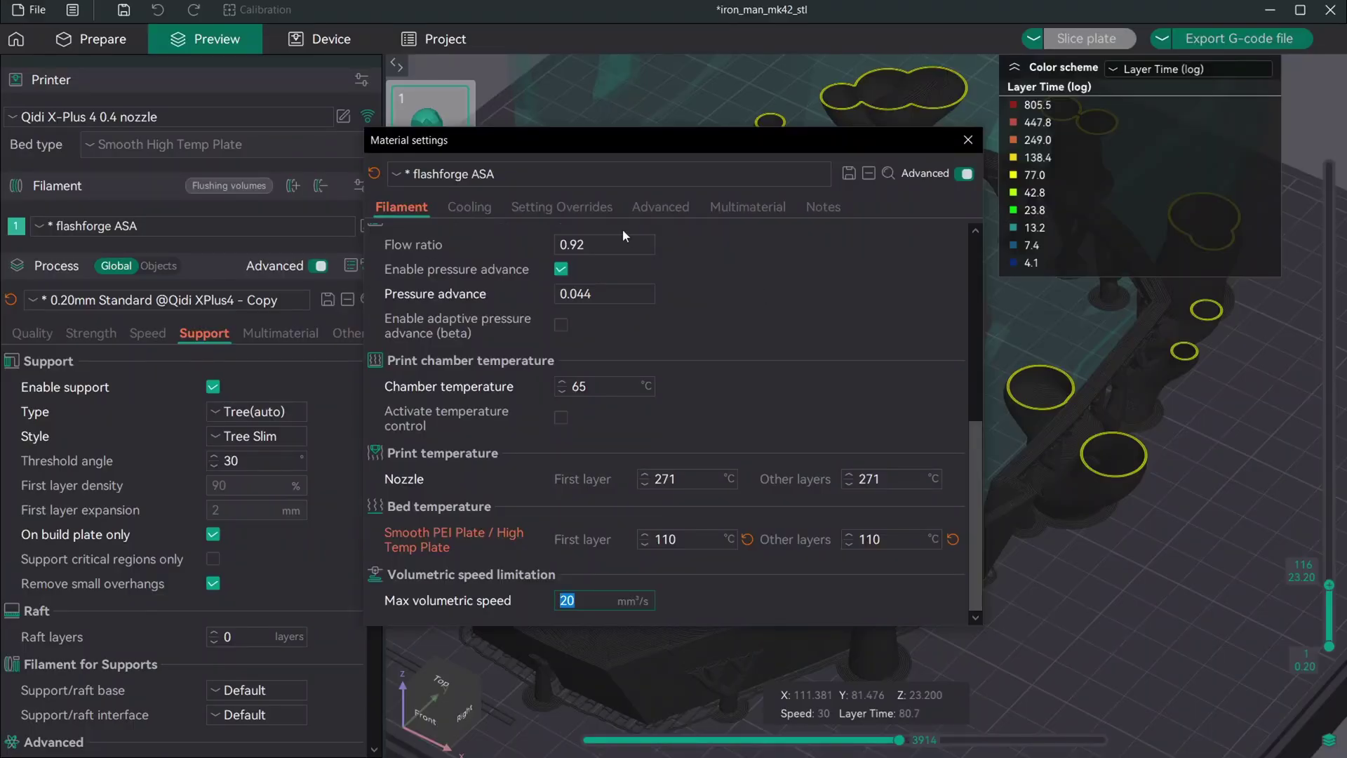
# Step: Examine the filament's part cooling fan speed thresholds and their layer times in the cooling settings
pyautogui.click(483, 210)
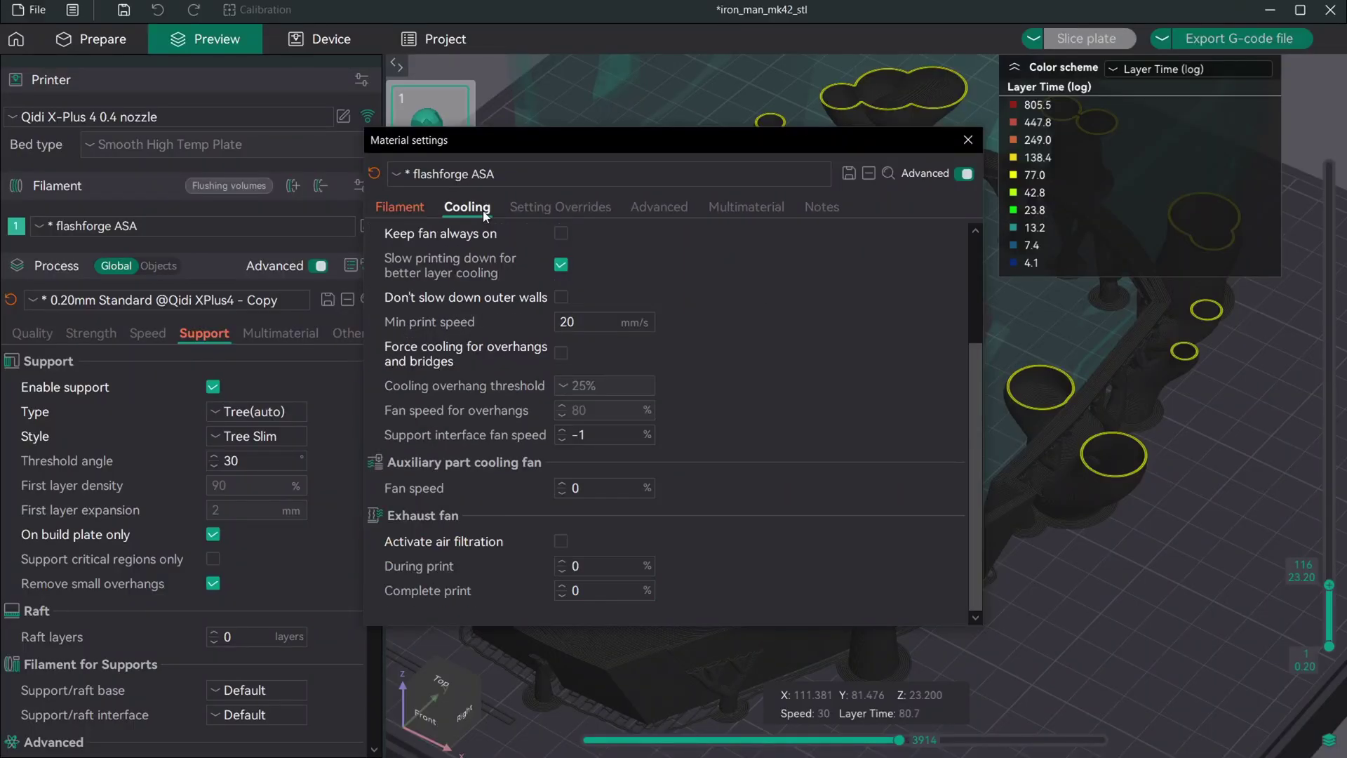
pyautogui.scroll(3, 653, 325)
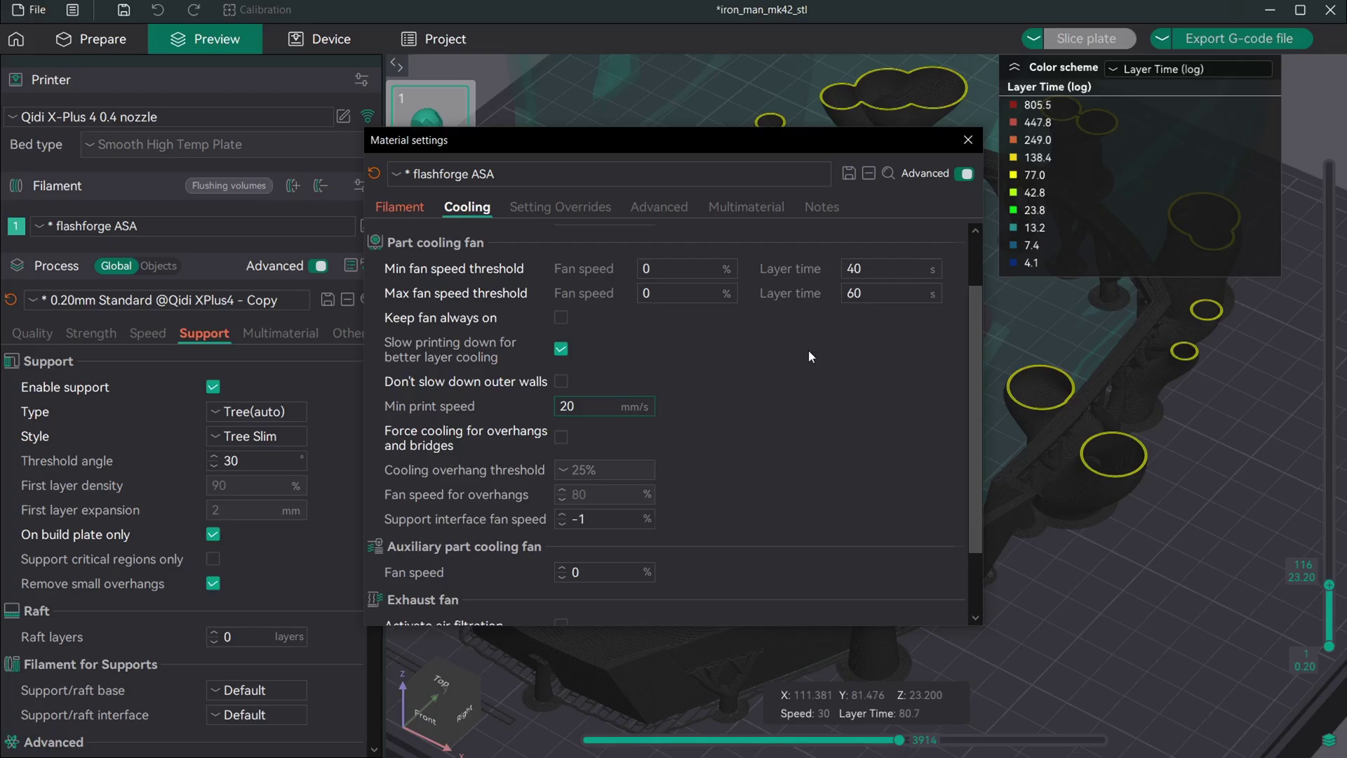
pyautogui.scroll(1, 855, 358)
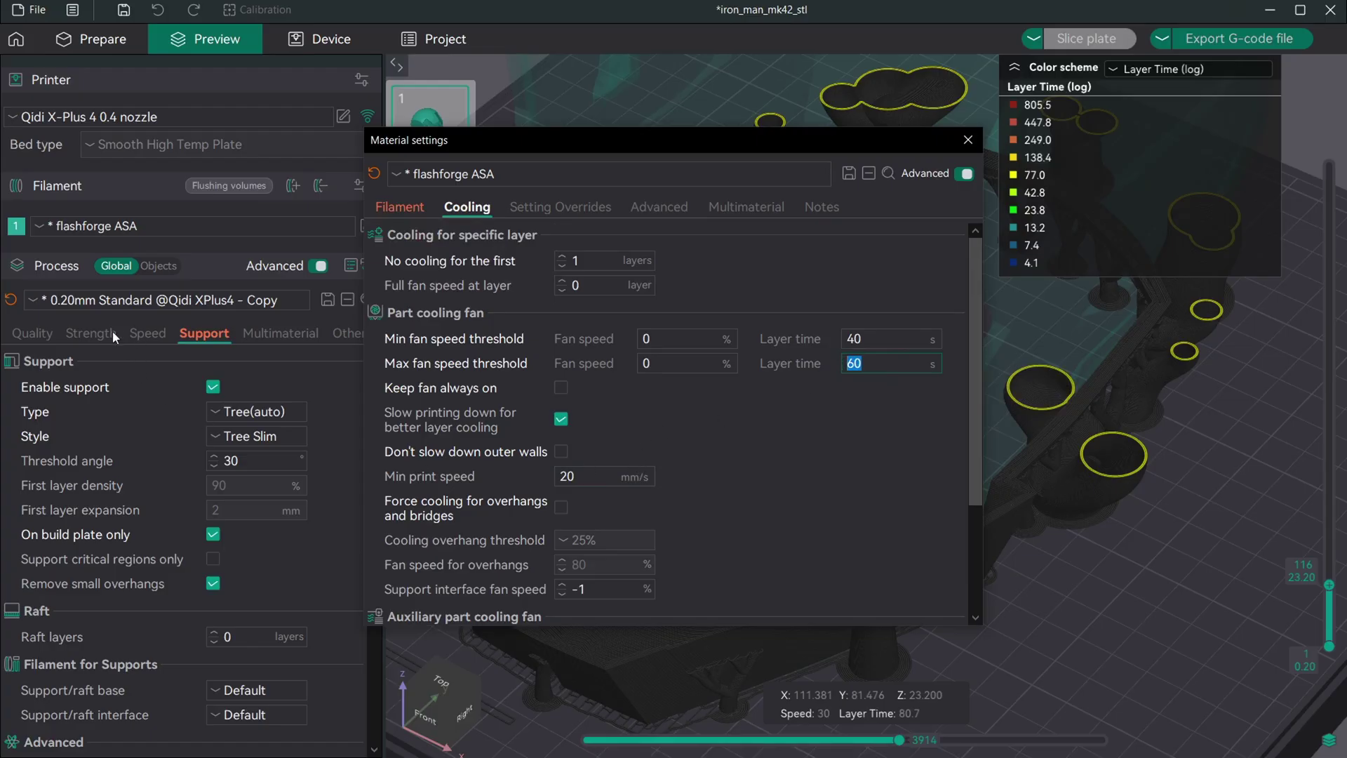
# Step: Close the material settings and examine the process speeds for walls, infill, top surface, gap infill and support
pyautogui.click(968, 140)
pyautogui.click(148, 334)
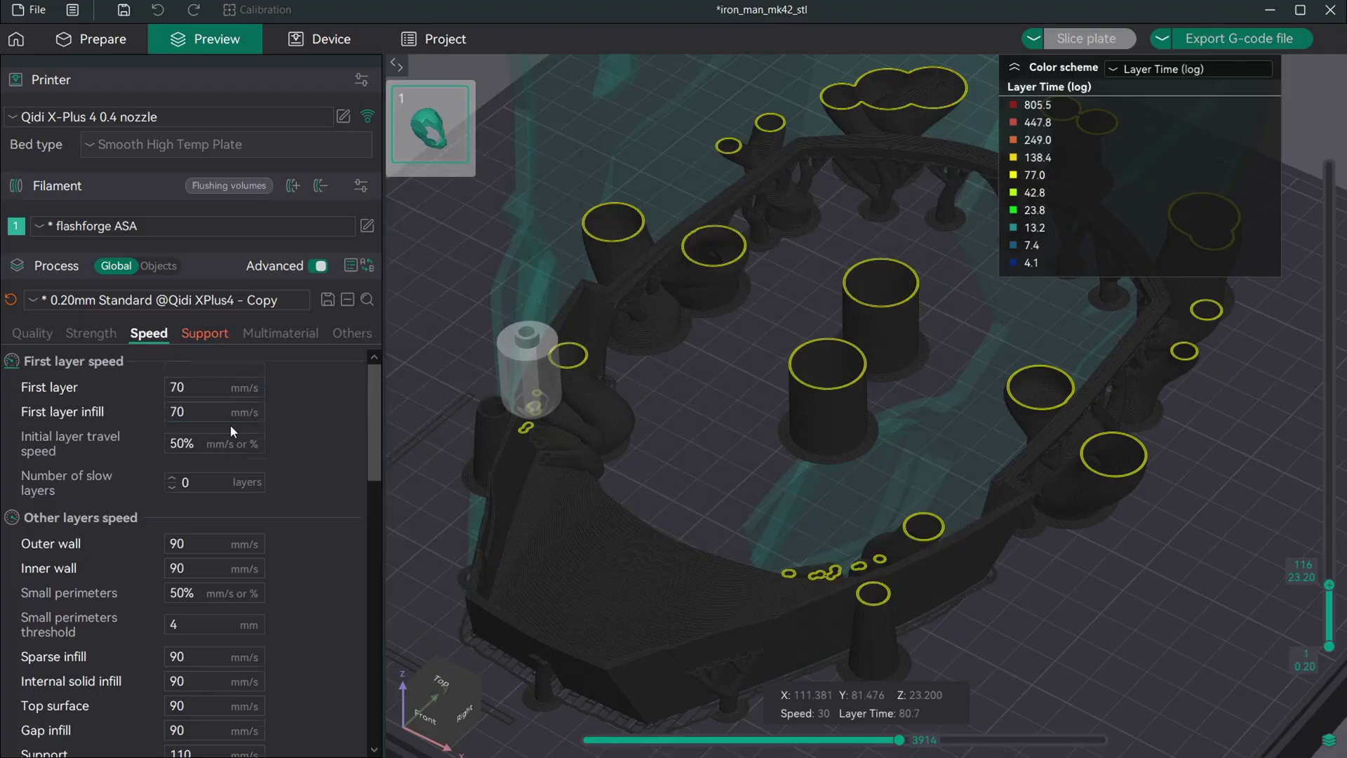
pyautogui.scroll(-3, 236, 478)
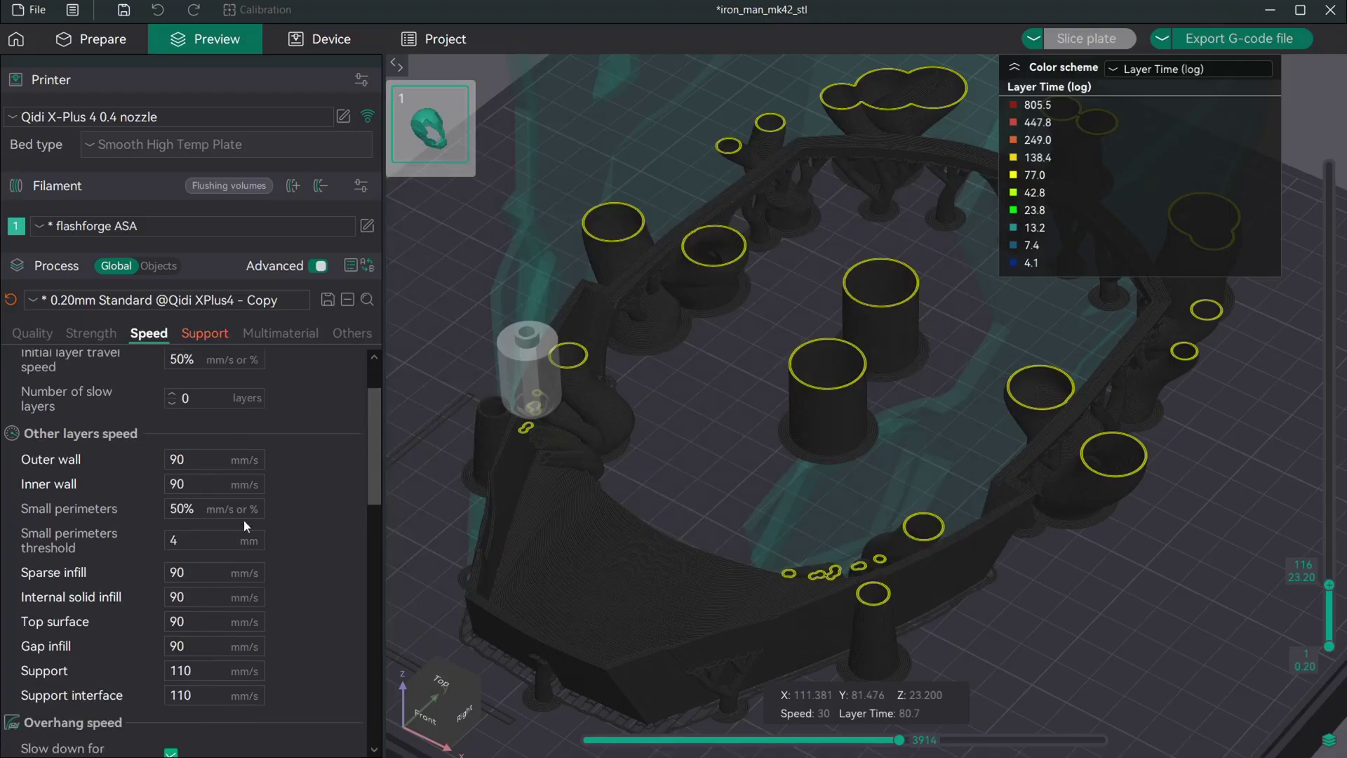
pyautogui.click(191, 456)
pyautogui.press('Tab')
pyautogui.click(197, 572)
pyautogui.click(190, 595)
pyautogui.click(184, 622)
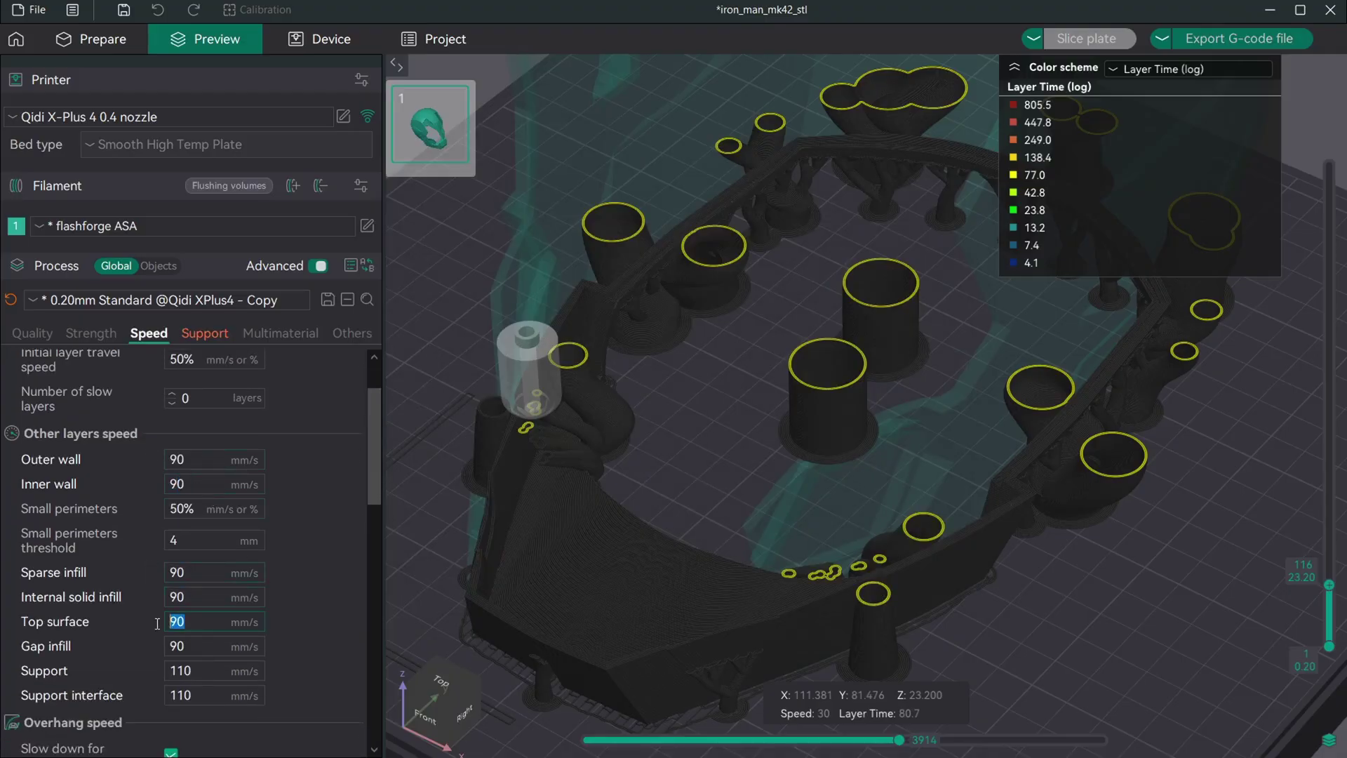
pyautogui.click(189, 645)
pyautogui.click(213, 670)
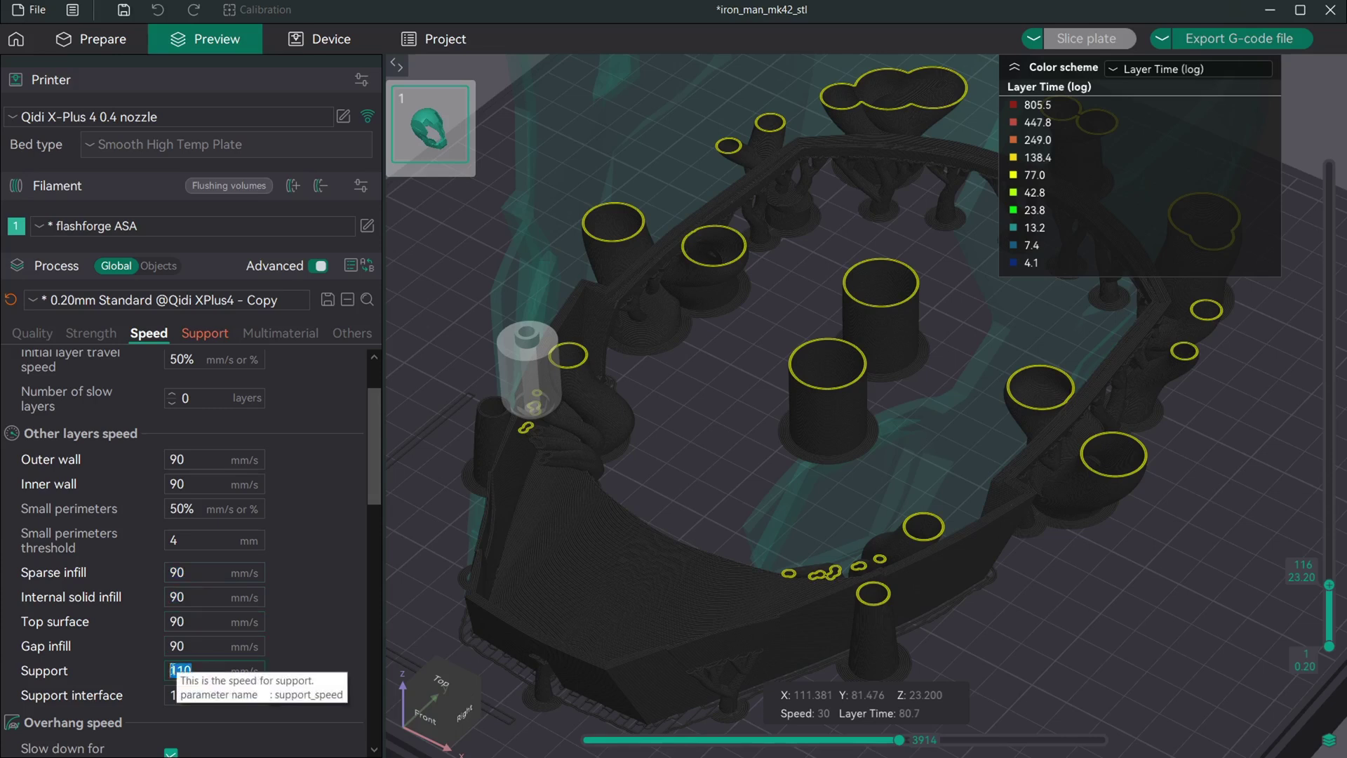
pyautogui.click(204, 675)
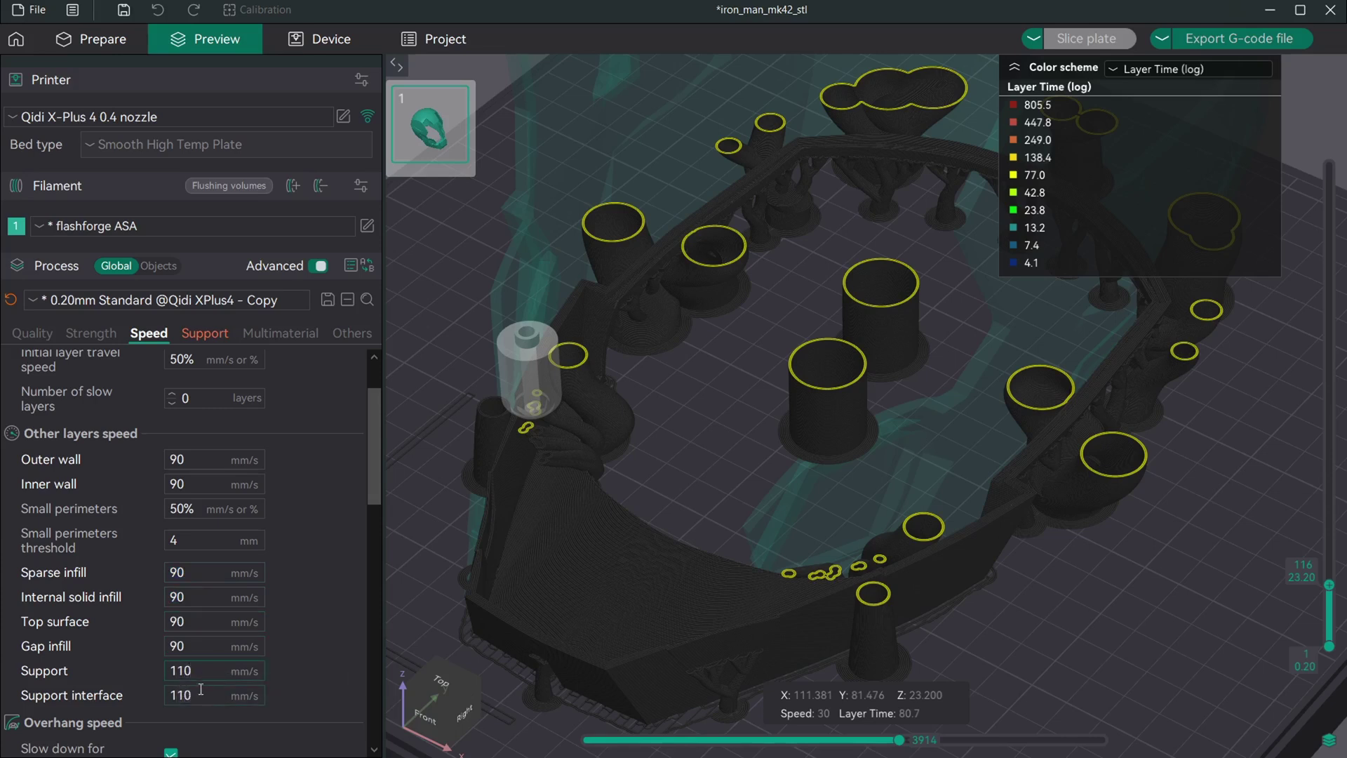
# Step: Color the sliced preview by Speed and lower the displayed layer range to about layer 415
pyautogui.click(1132, 73)
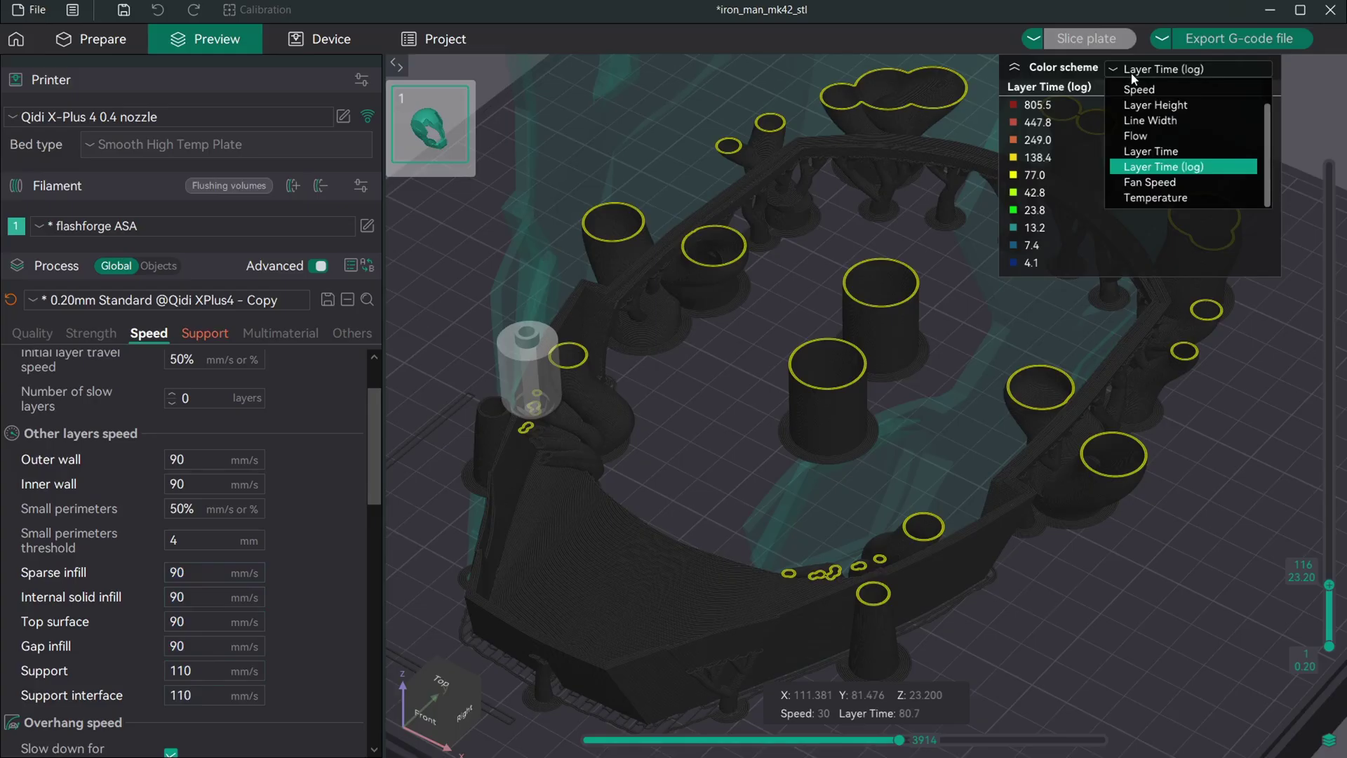
pyautogui.scroll(2, 1133, 79)
pyautogui.click(1134, 89)
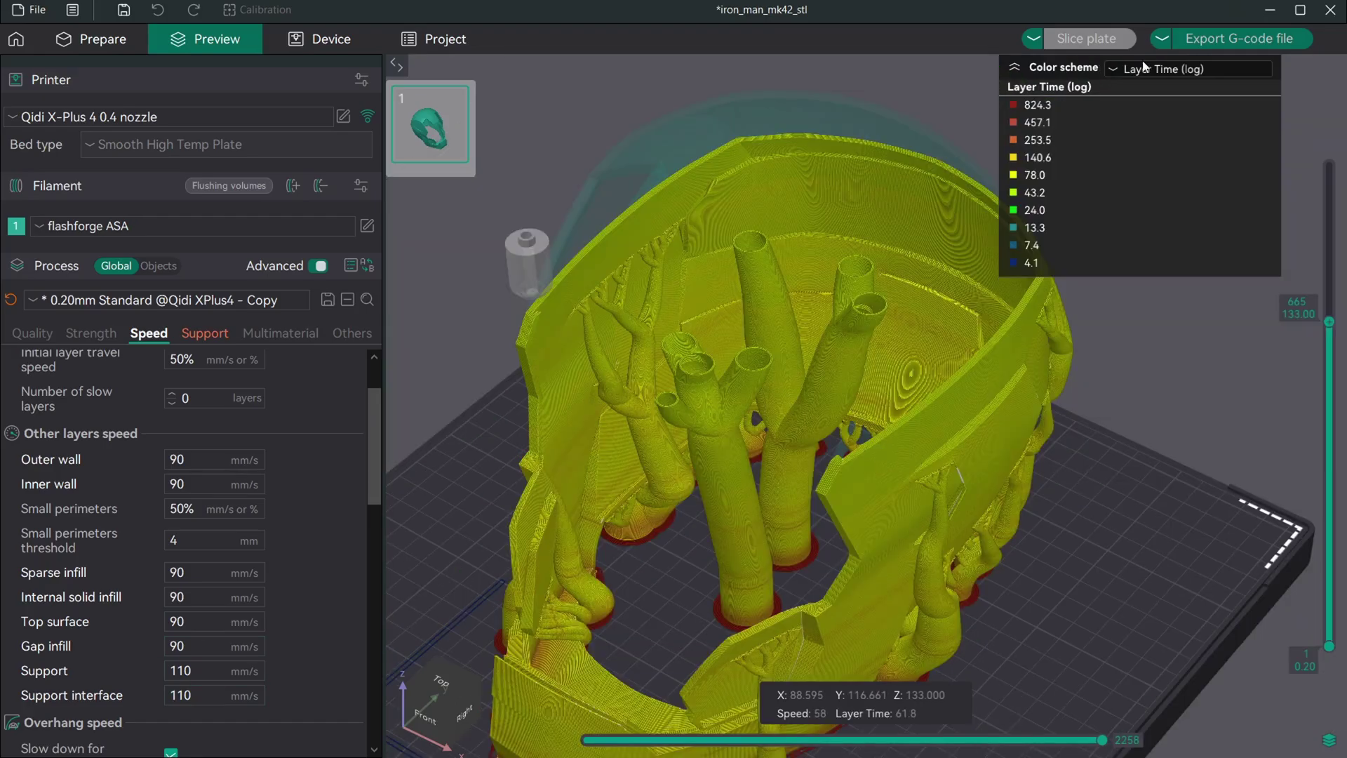
pyautogui.click(1123, 69)
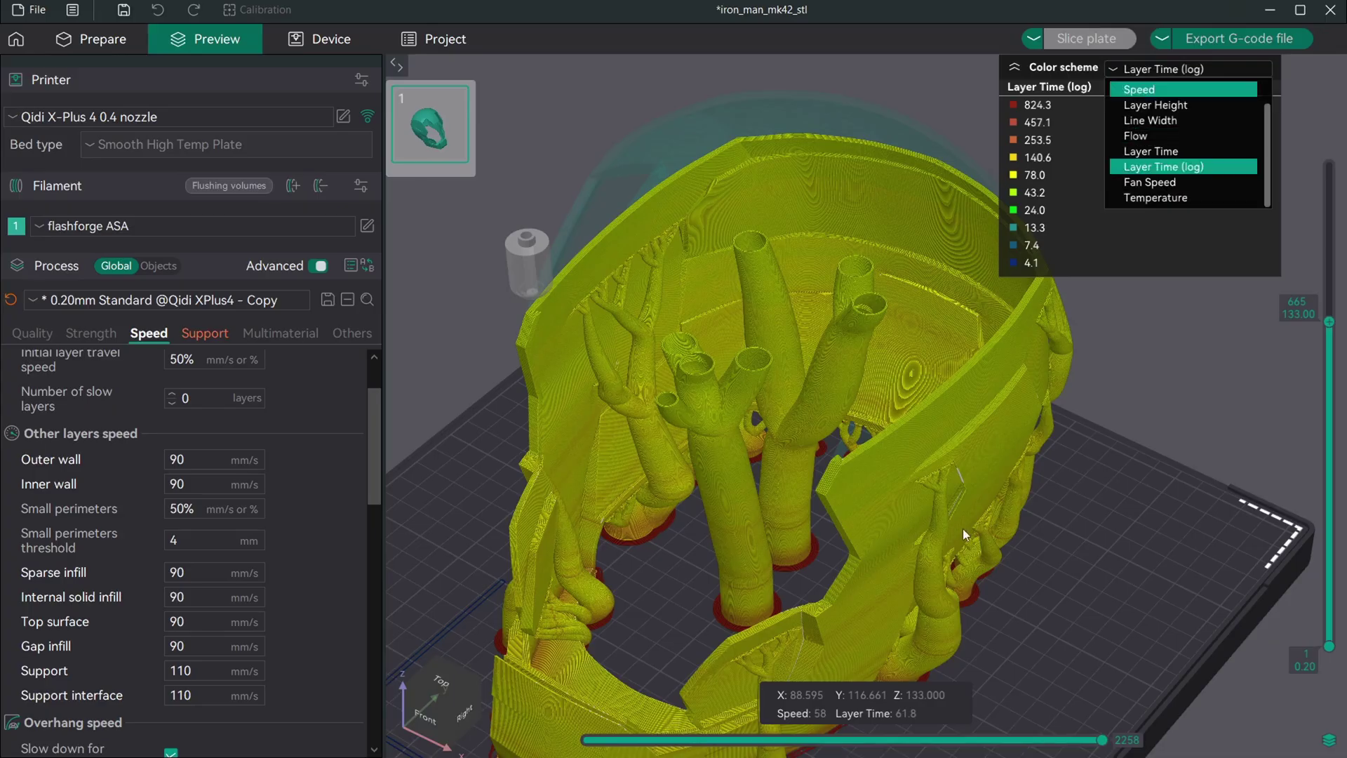
pyautogui.press('Return')
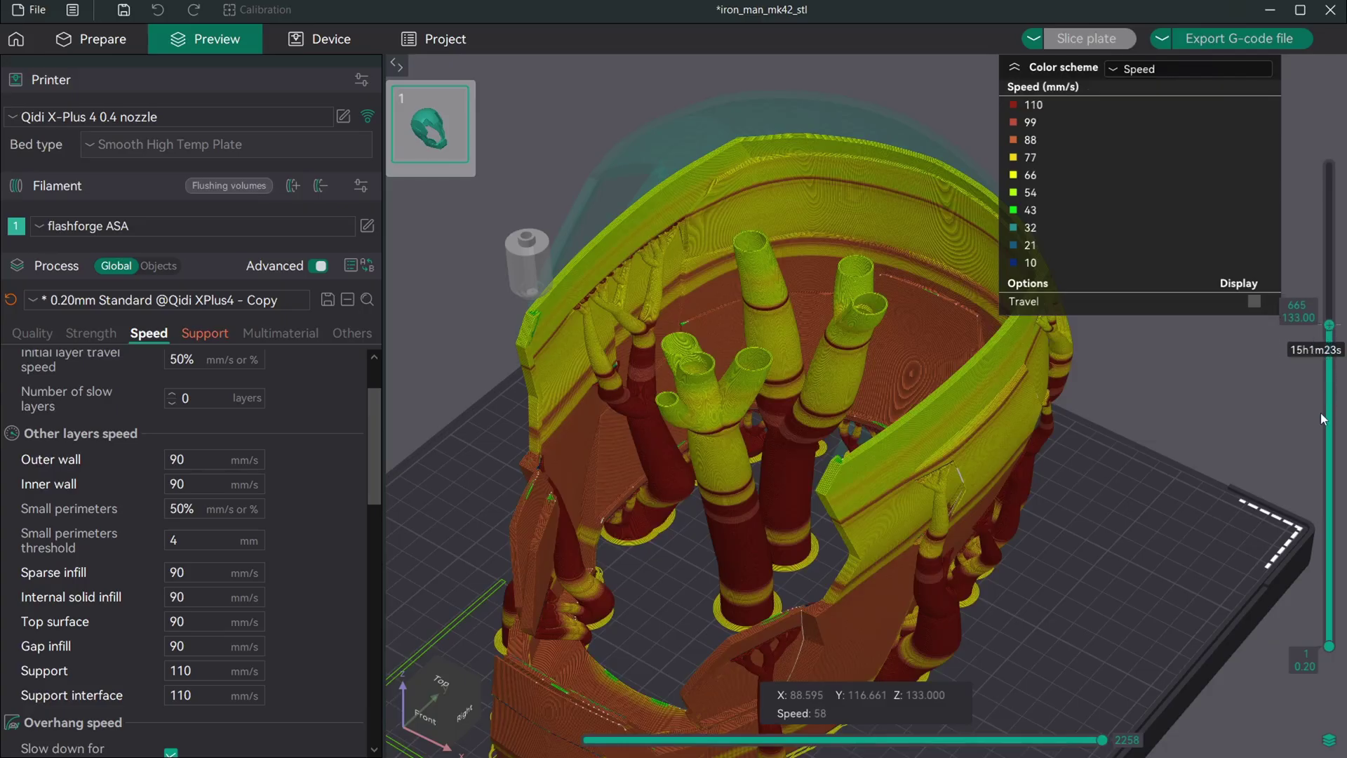
pyautogui.scroll(-7, 1320, 439)
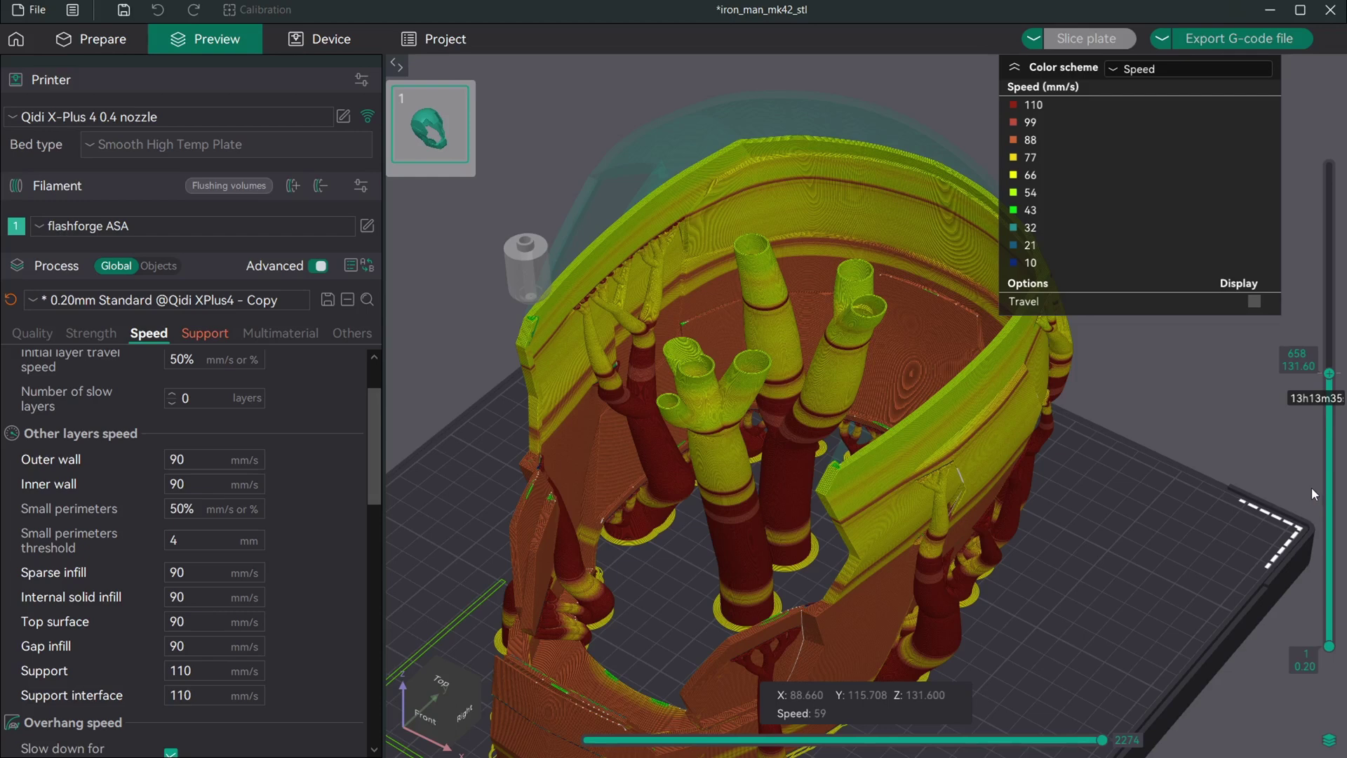
pyautogui.click(1322, 515)
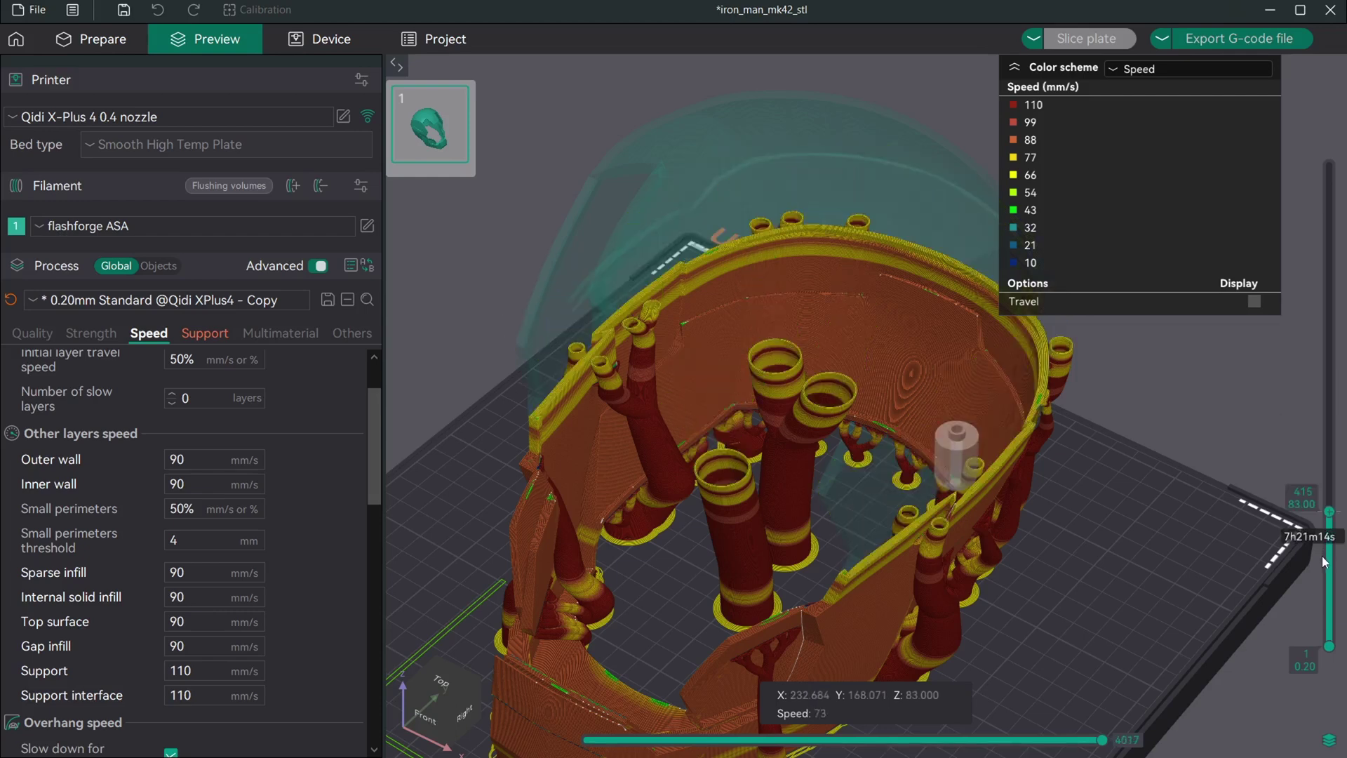